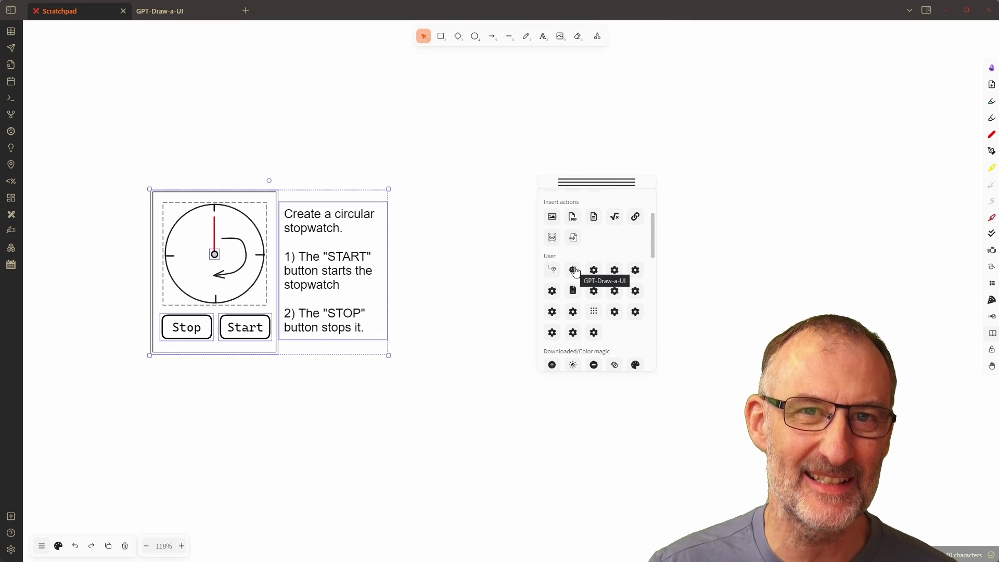
Step: Run GPT-Draw-a-UI on the sketch, then place the generated stopwatch right of the sketch
{"action": "left_click", "coordinate": [574, 270]}
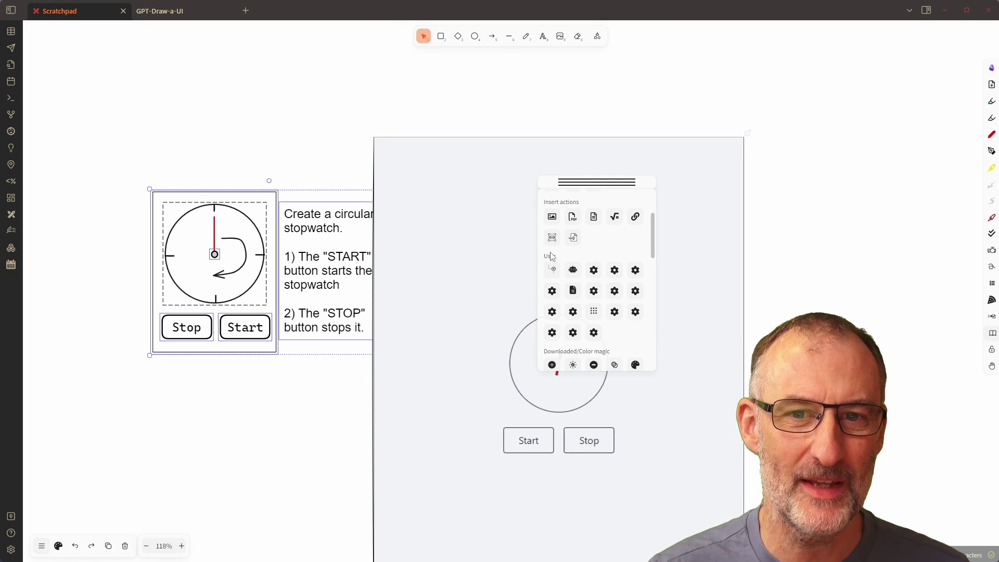
{"action": "left_click_drag", "start_coordinate": [607, 178], "coordinate": [781, 180]}
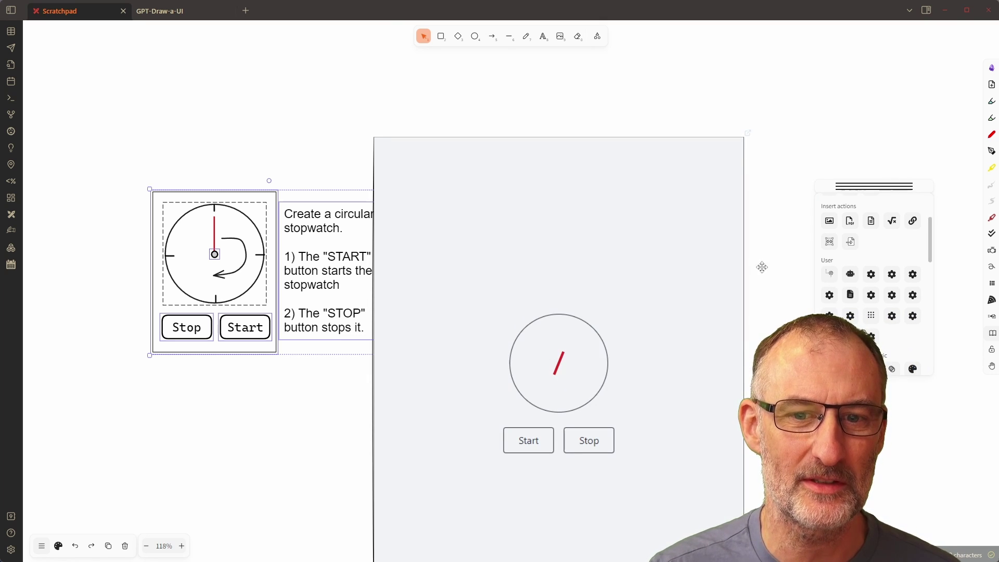
{"action": "left_click_drag", "start_coordinate": [674, 387], "coordinate": [723, 294]}
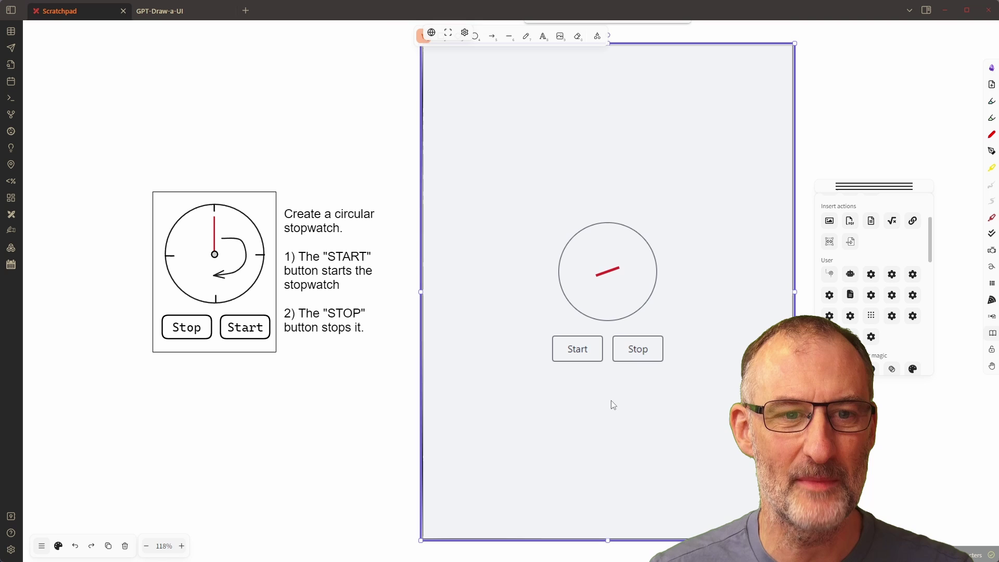
Step: Test the embedded stopwatch's Start and Stop buttons, then move the embed slightly lower
{"action": "left_click", "coordinate": [573, 348]}
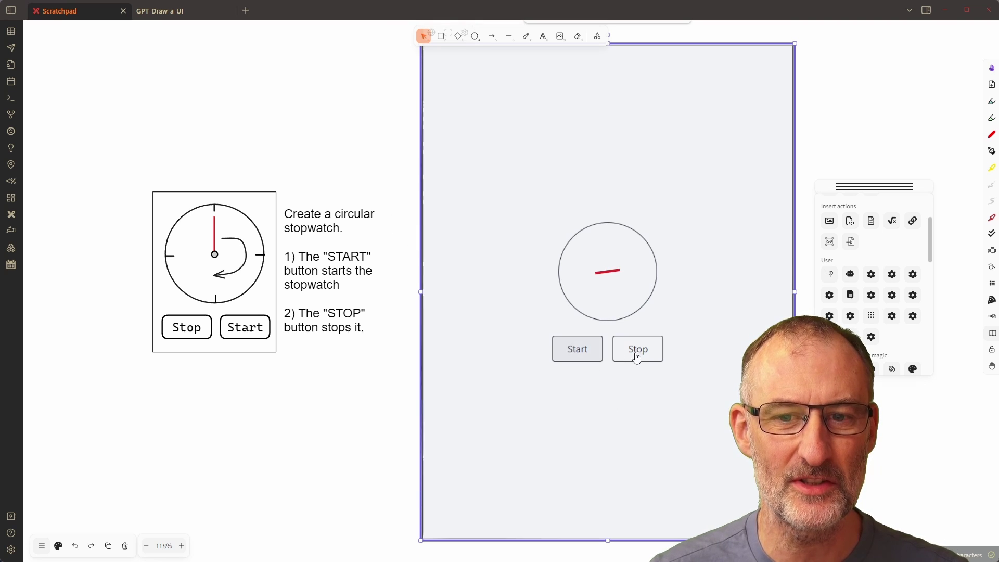
{"action": "left_click", "coordinate": [636, 358]}
{"action": "left_click", "coordinate": [587, 354]}
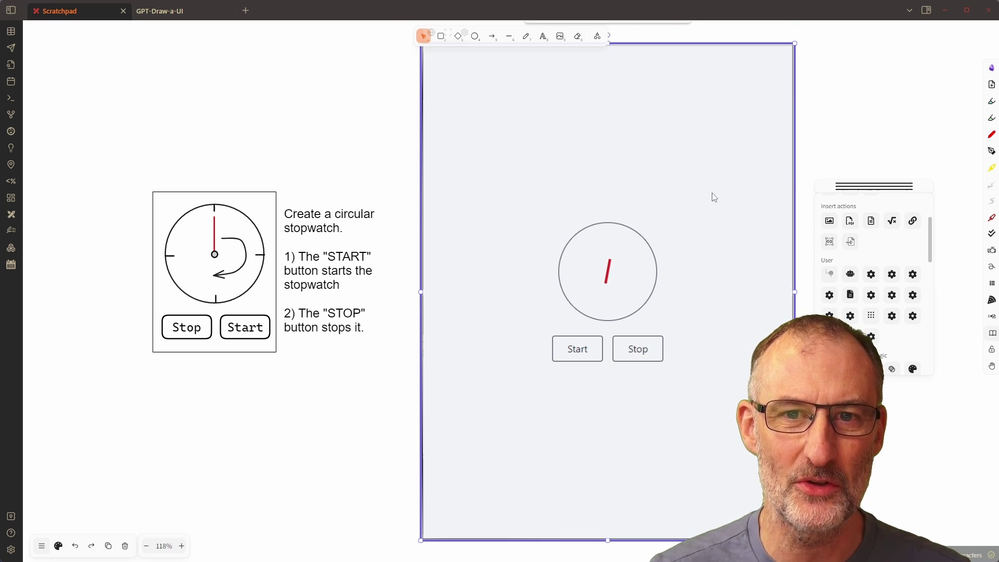
{"action": "left_click_drag", "start_coordinate": [714, 151], "coordinate": [710, 179]}
Step: Relink the embed from page_8 to page_9 and start the new stopwatch running
{"action": "left_click", "coordinate": [680, 39]}
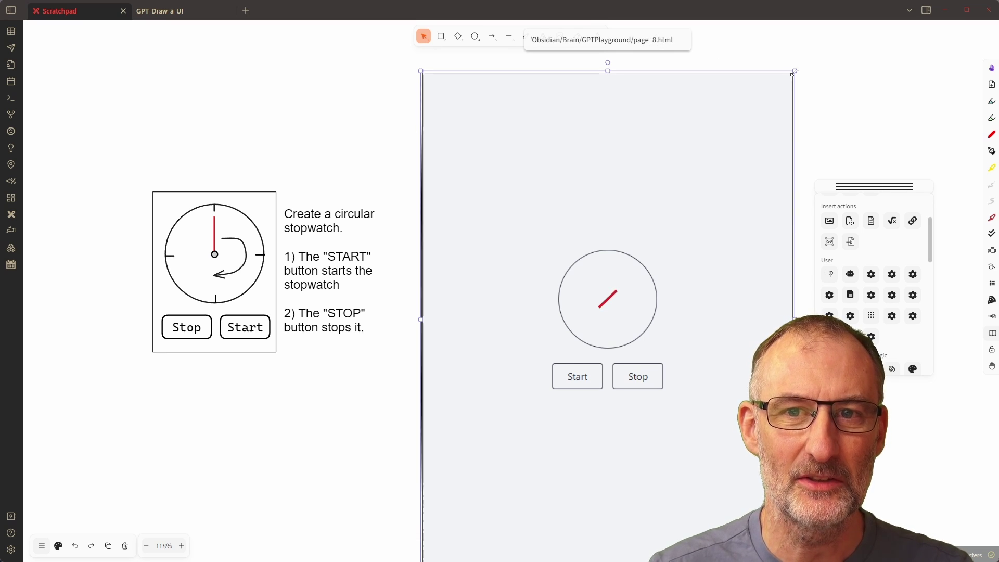
{"action": "key", "text": "BackSpace"}
{"action": "type", "text": "9"}
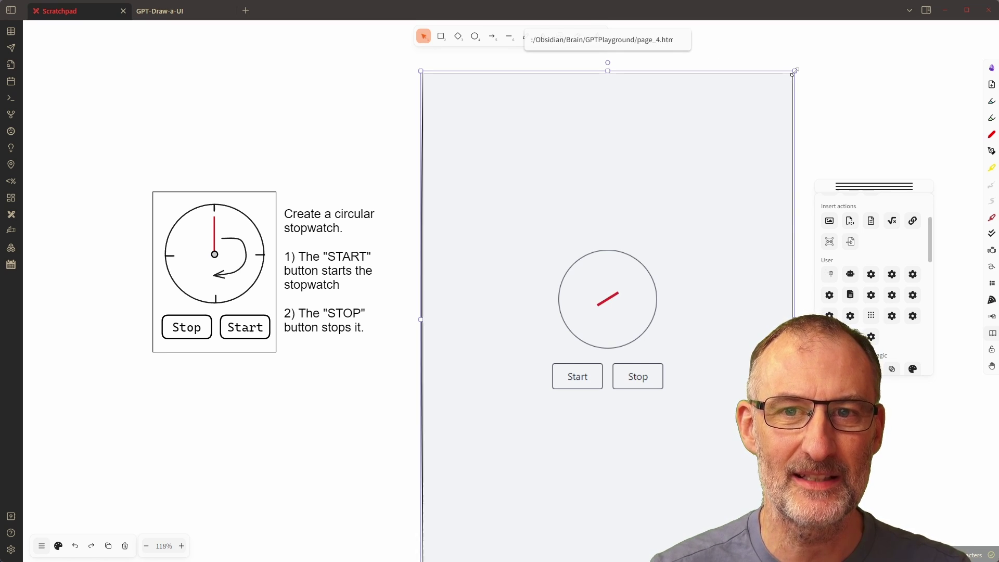
{"action": "key", "text": "Return"}
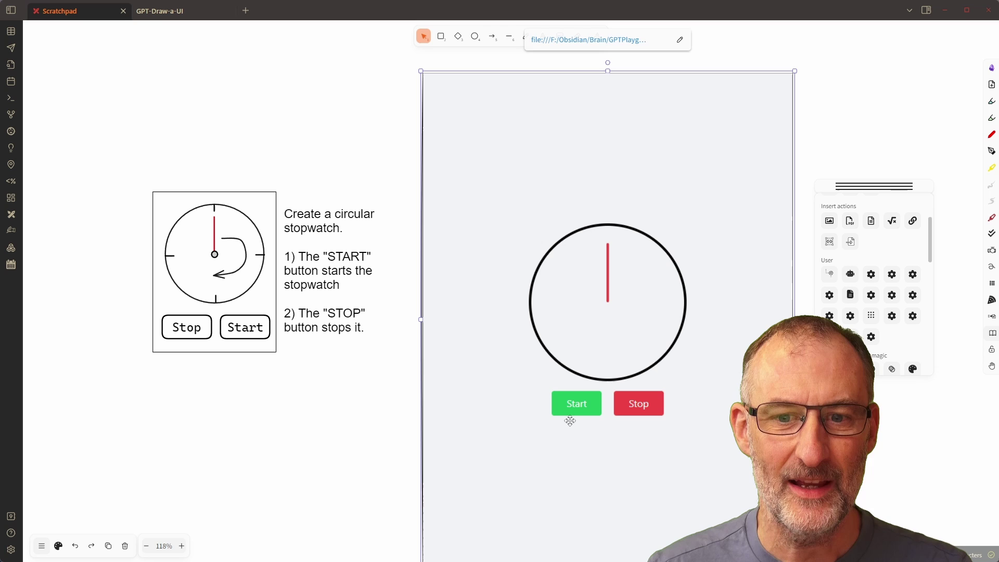
{"action": "left_click", "coordinate": [600, 359]}
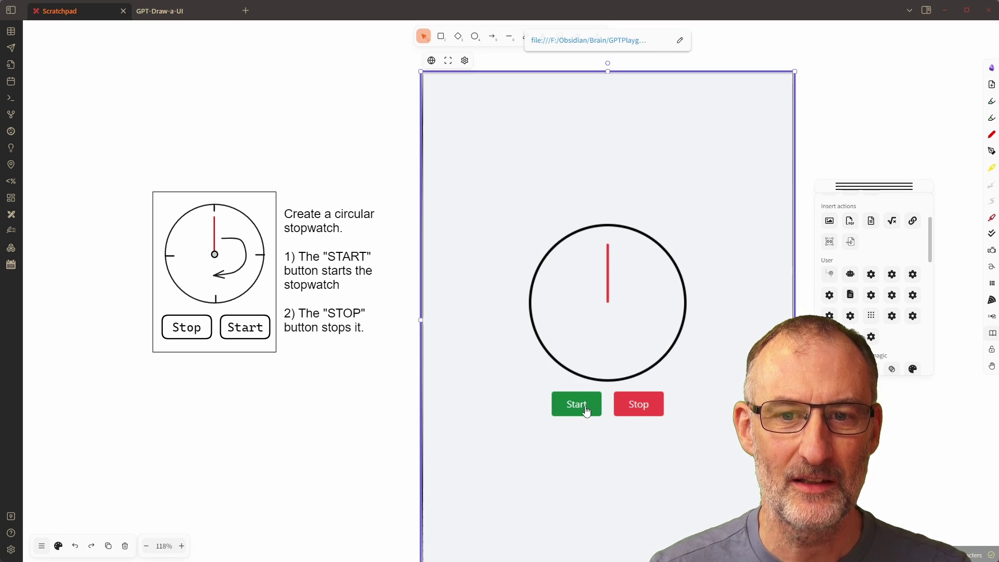
{"action": "left_click", "coordinate": [583, 407]}
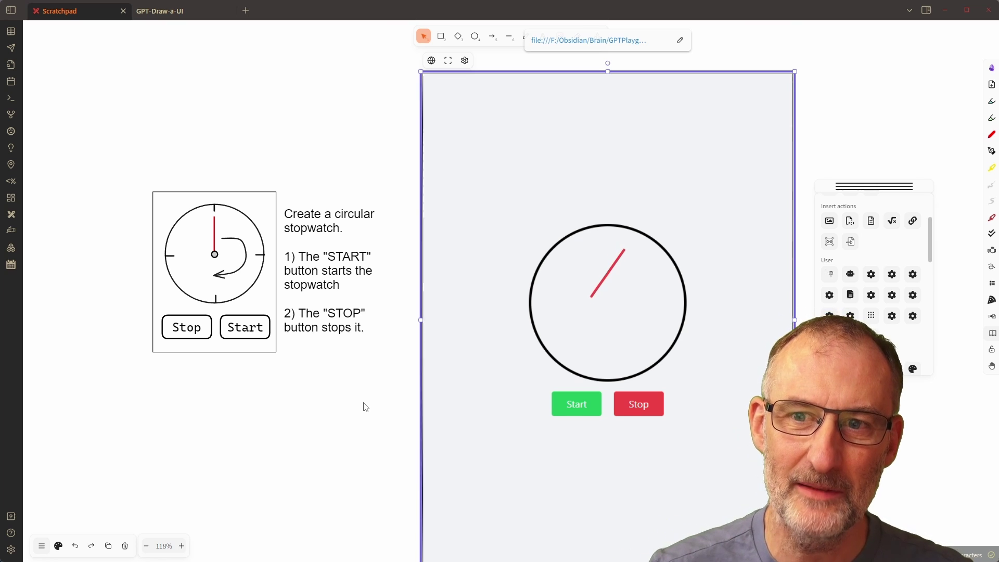
Step: Search the Excalidraw script library for 'draw a ui', install GPT Draw-a-UI, and close the library
{"action": "scroll", "coordinate": [863, 289], "scroll_direction": "up", "scroll_amount": 3}
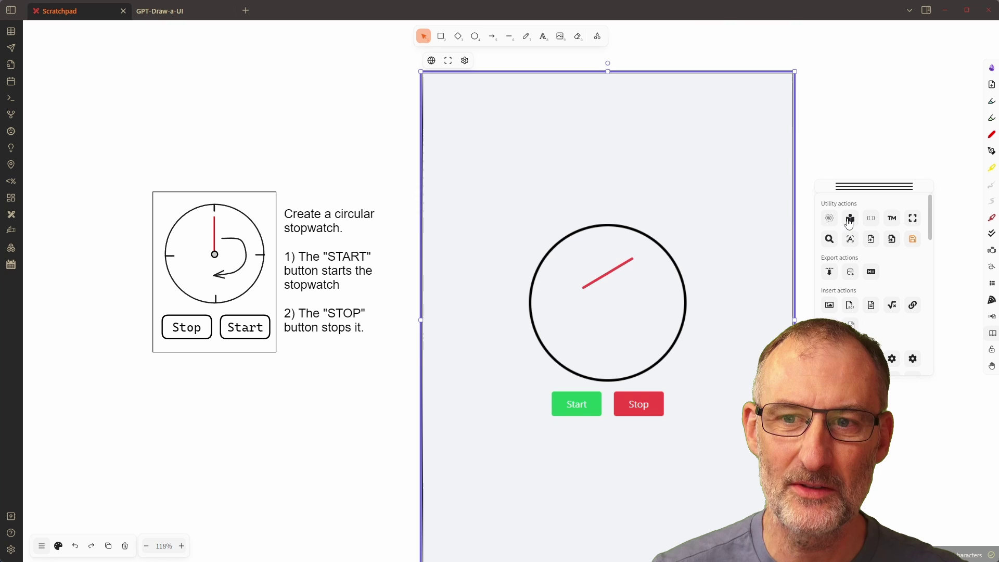
{"action": "left_click_drag", "start_coordinate": [831, 186], "coordinate": [554, 87]}
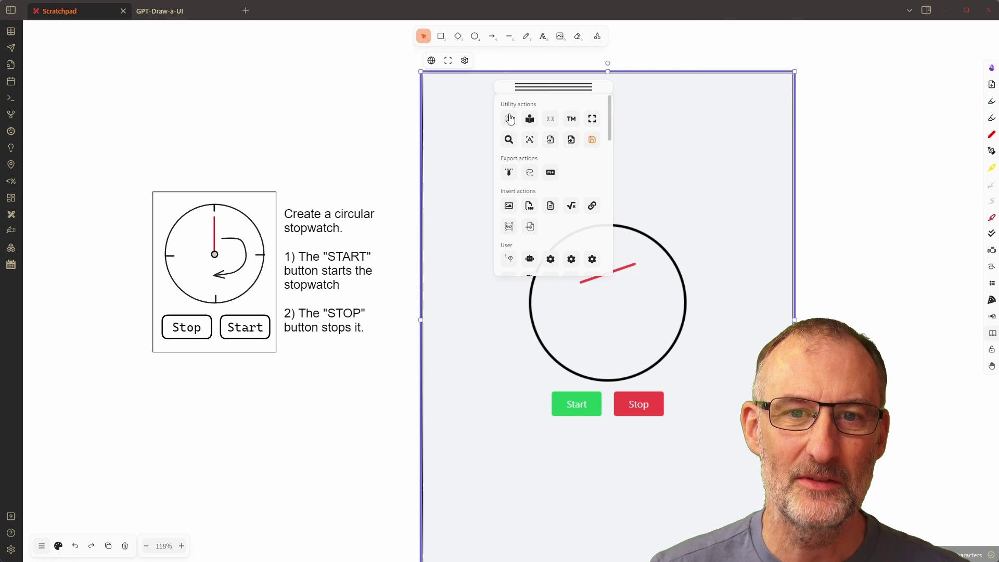
{"action": "left_click", "coordinate": [510, 126]}
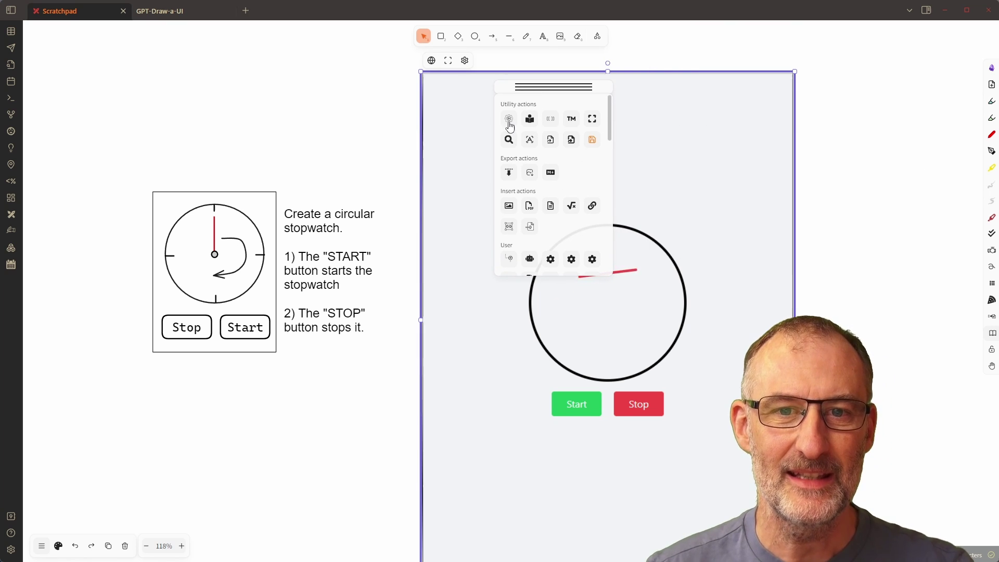
{"action": "left_click", "coordinate": [511, 122]}
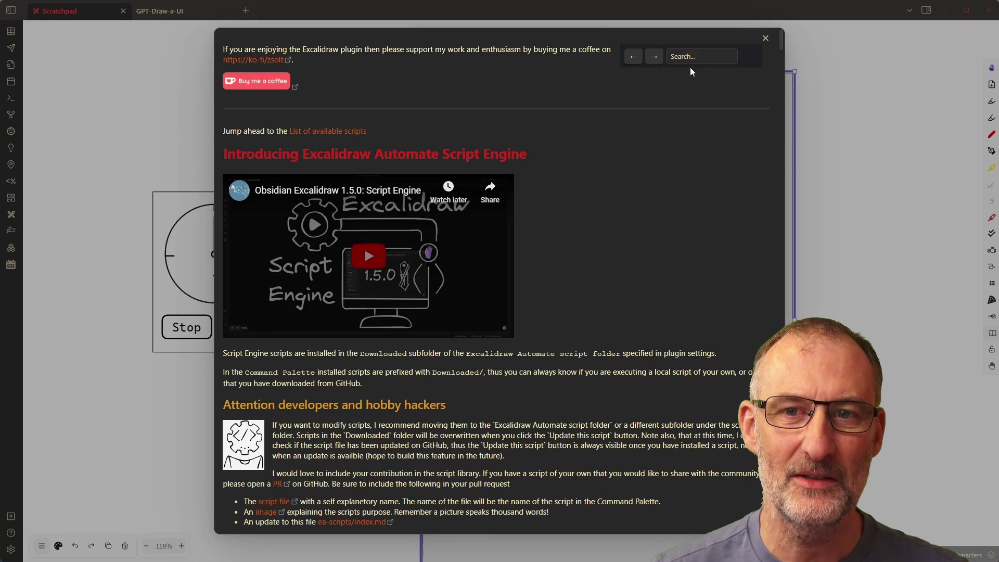
{"action": "left_click", "coordinate": [698, 56]}
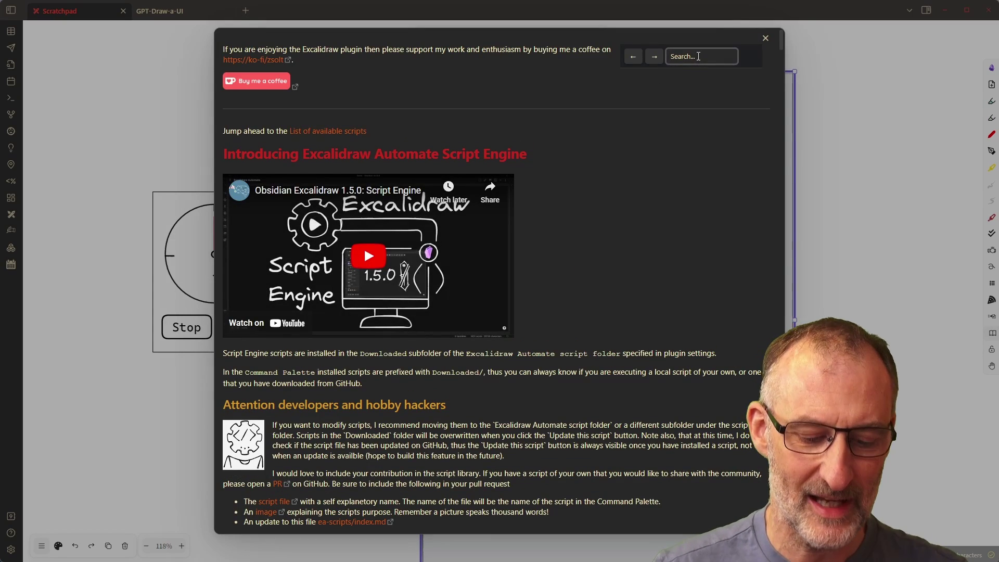
{"action": "type", "text": "draw a ui"}
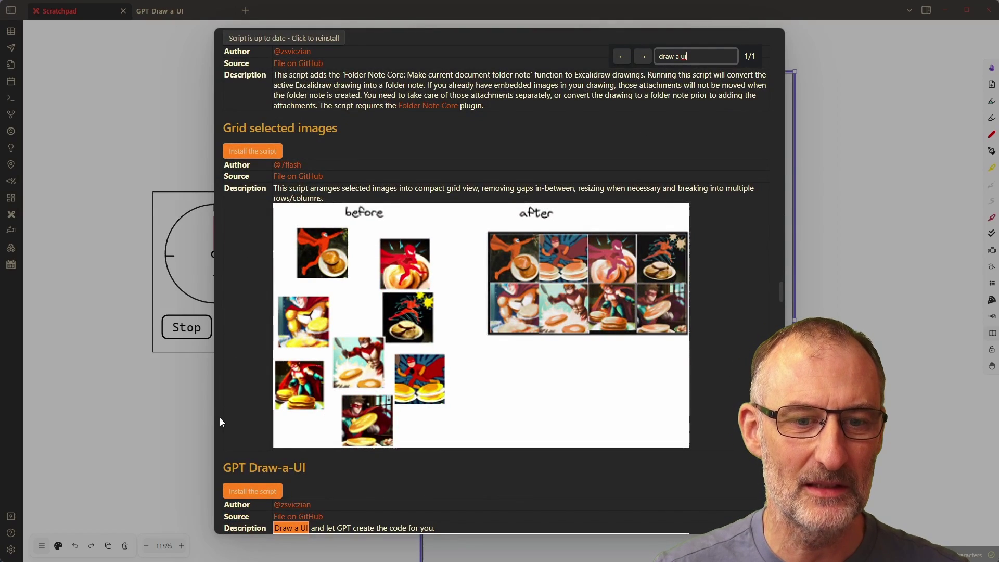
{"action": "scroll", "coordinate": [221, 421], "scroll_direction": "down", "scroll_amount": 5}
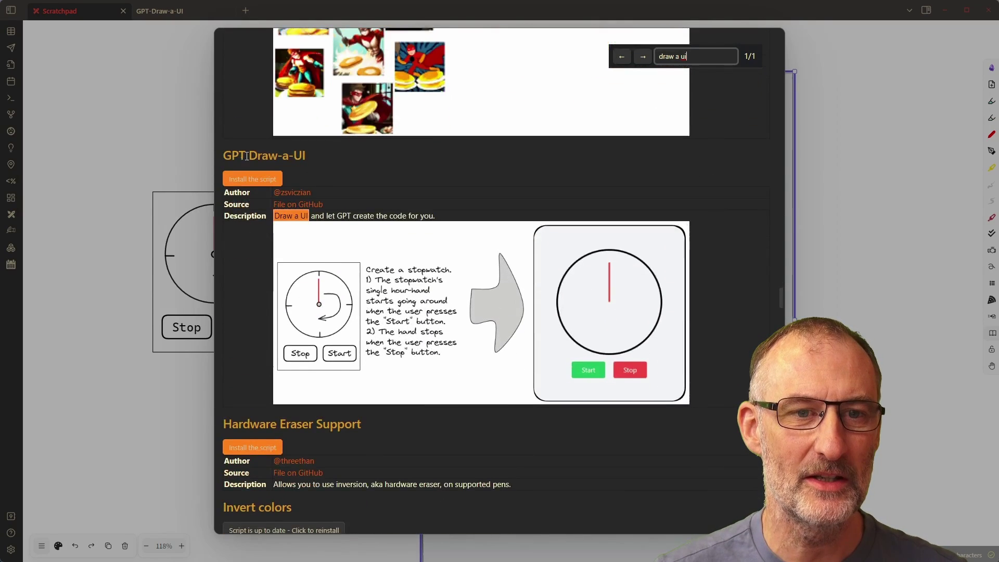
{"action": "left_click", "coordinate": [264, 180]}
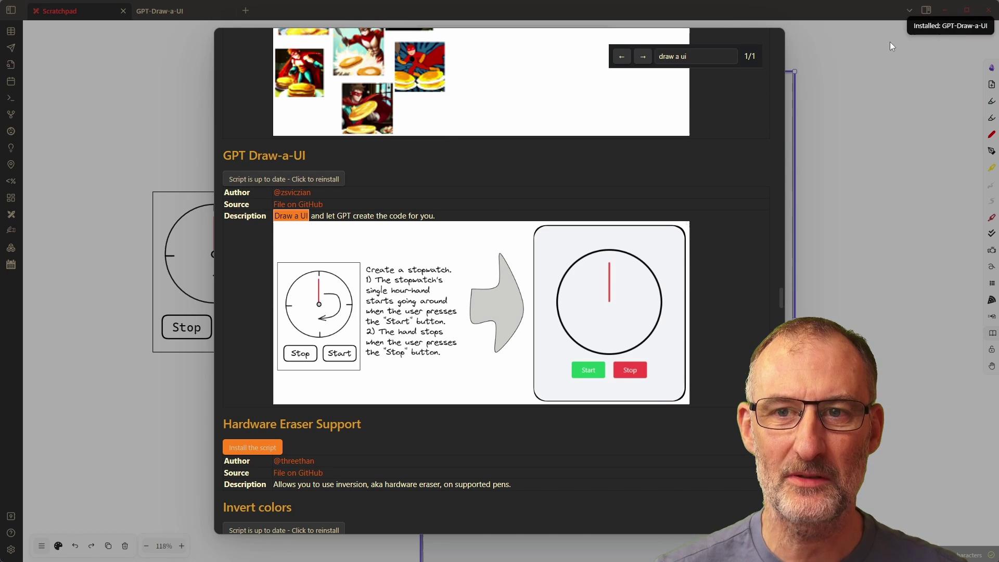
{"action": "left_click", "coordinate": [857, 130]}
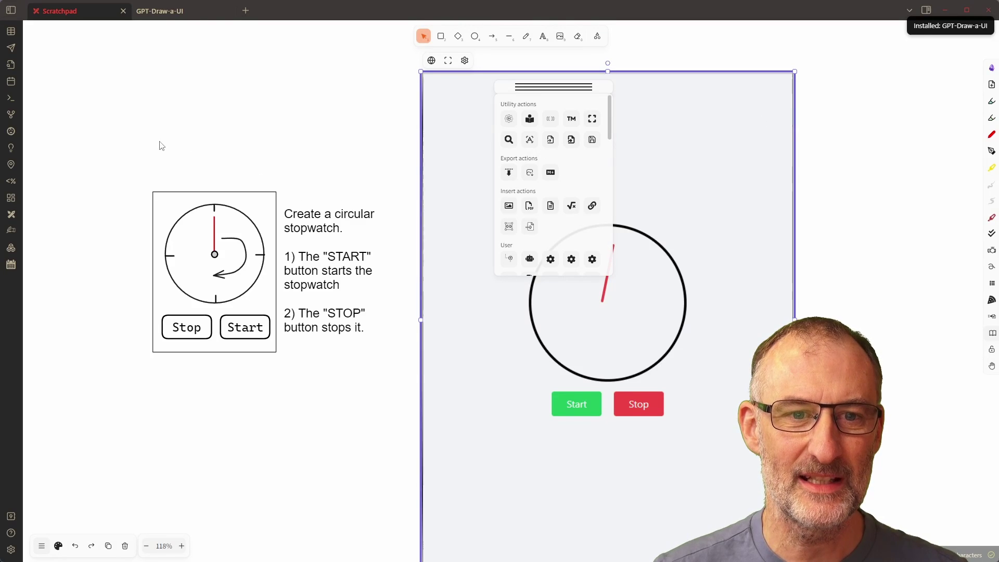
Step: Select the stopwatch sketch and its instruction text, then run the downloaded GPT-Draw-a-UI script
{"action": "left_click_drag", "start_coordinate": [333, 355], "coordinate": [396, 408]}
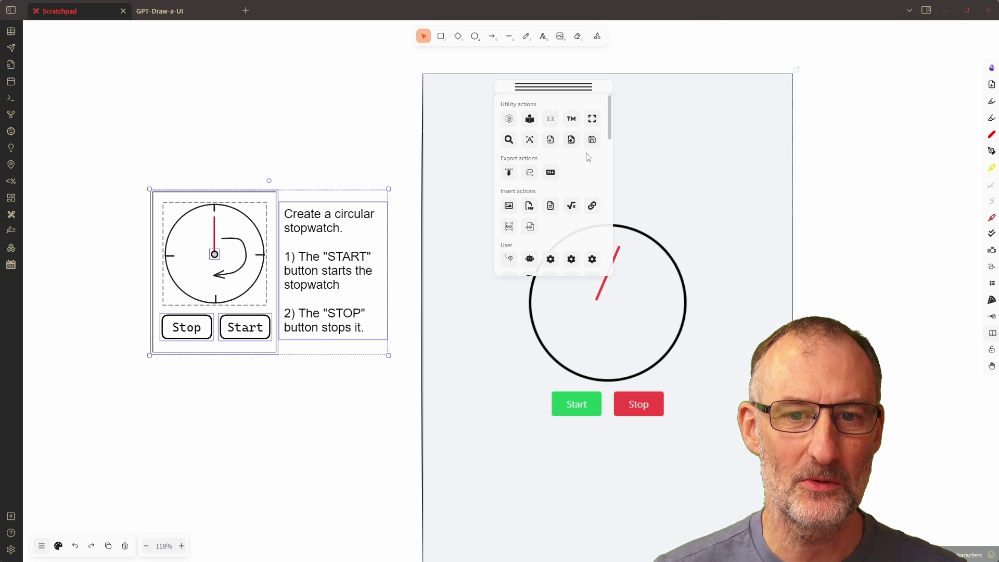
{"action": "scroll", "coordinate": [586, 166], "scroll_direction": "down", "scroll_amount": 5}
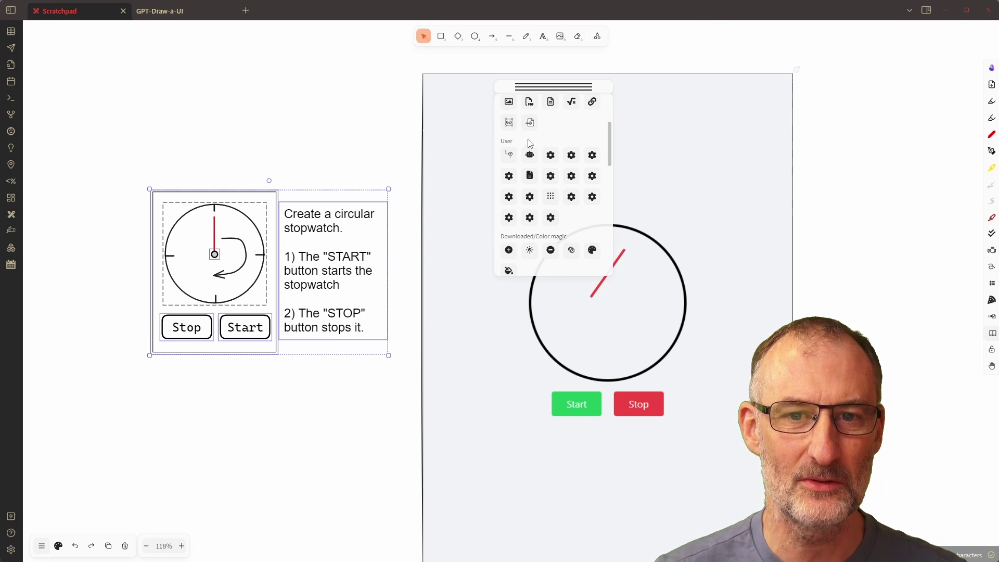
{"action": "scroll", "coordinate": [531, 158], "scroll_direction": "down", "scroll_amount": 5}
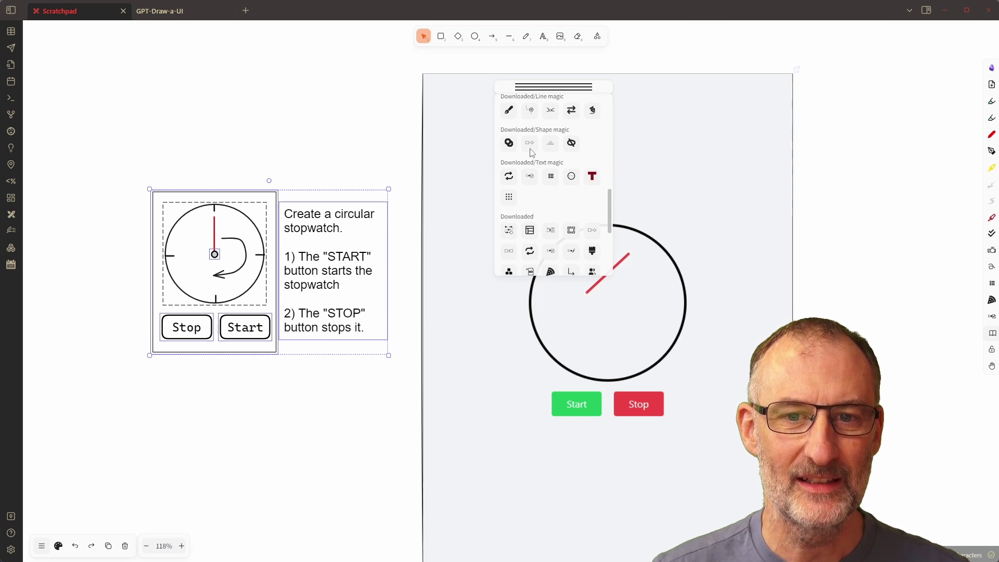
{"action": "scroll", "coordinate": [531, 151], "scroll_direction": "down", "scroll_amount": 2}
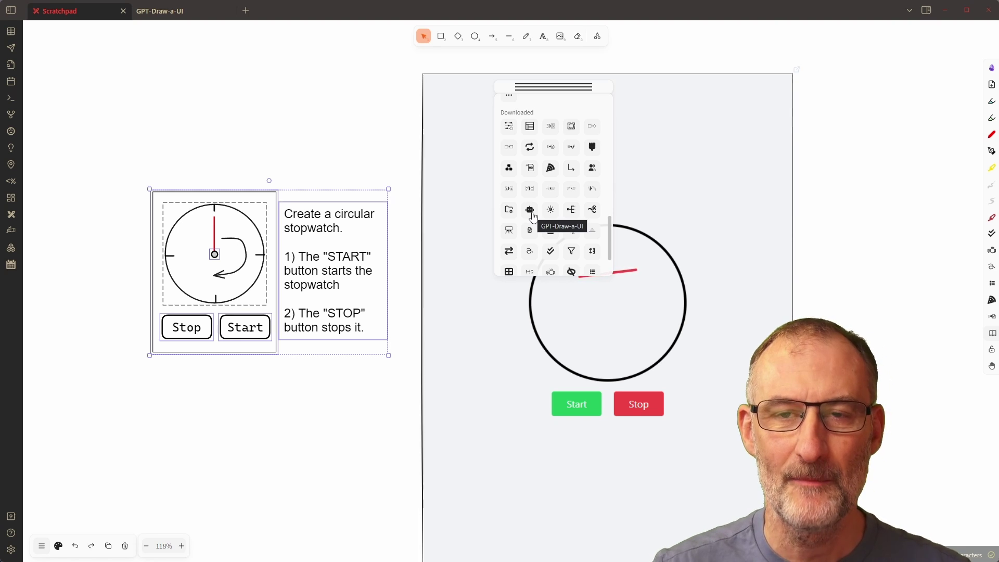
{"action": "left_click", "coordinate": [532, 213]}
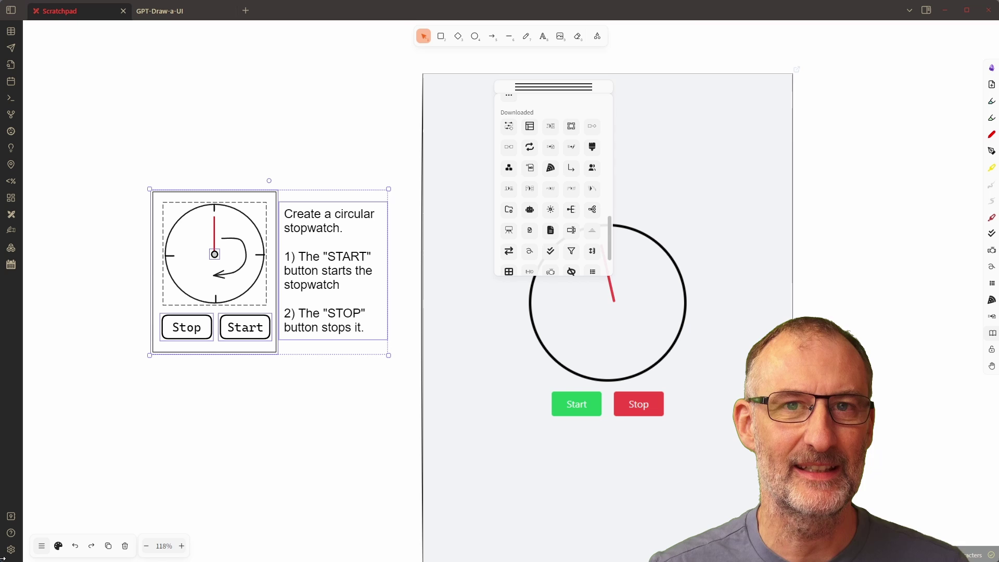
Step: Expand the GPT-Draw-a-UI options in Excalidraw settings and select the empty OPENAI_API_KEY field
{"action": "left_click", "coordinate": [10, 550]}
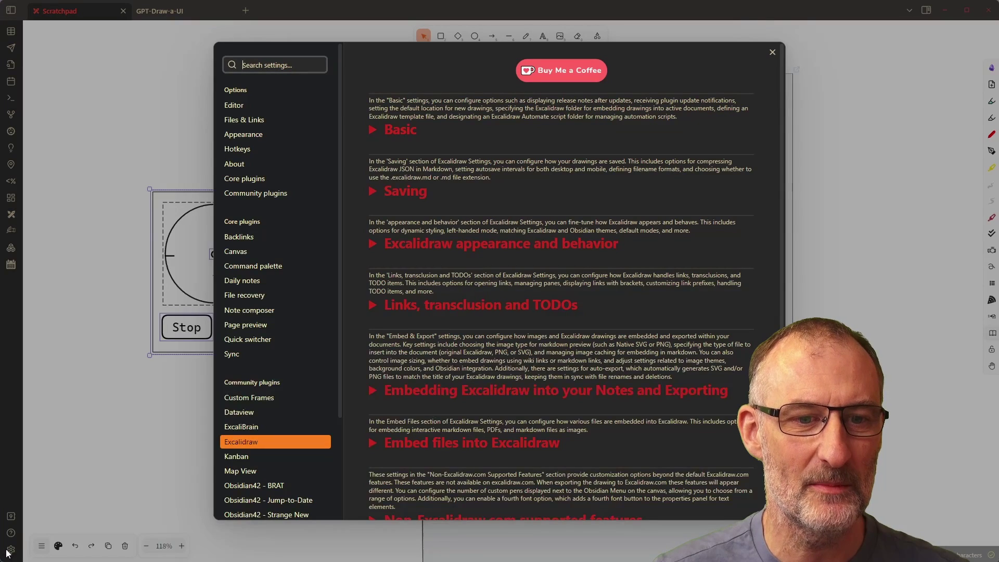
{"action": "scroll", "coordinate": [498, 294], "scroll_direction": "down", "scroll_amount": 5}
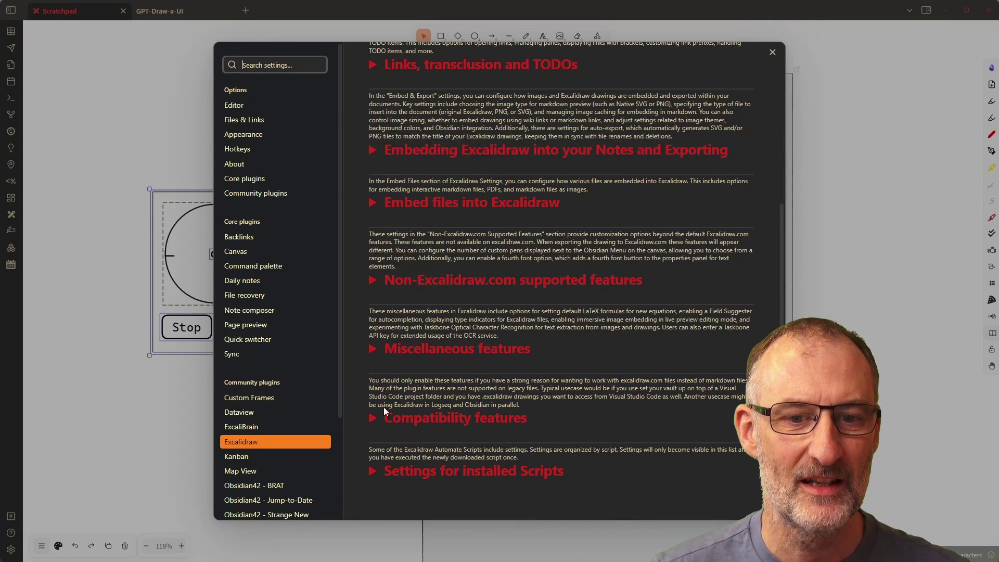
{"action": "left_click", "coordinate": [373, 472]}
{"action": "scroll", "coordinate": [430, 362], "scroll_direction": "down", "scroll_amount": 10}
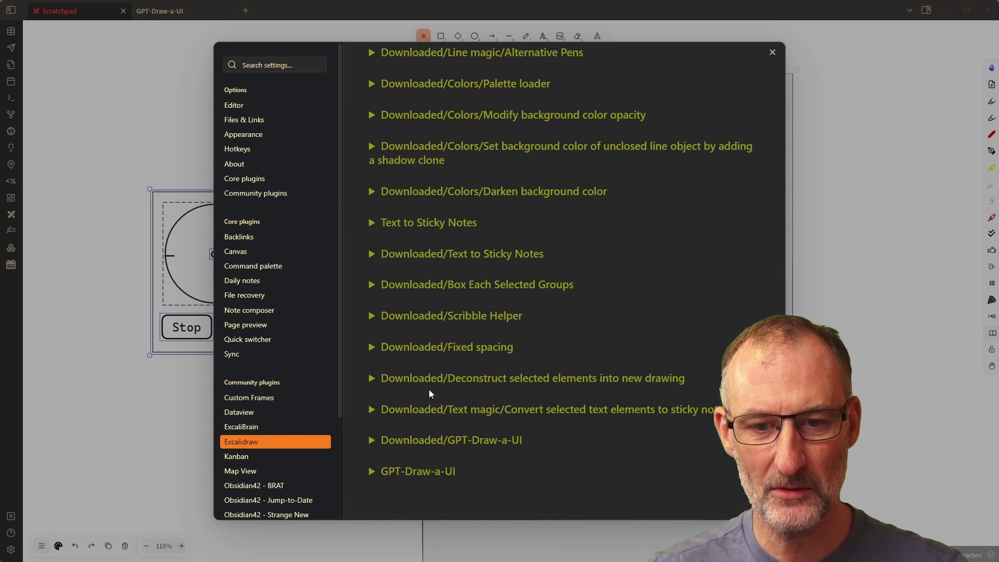
{"action": "left_click", "coordinate": [372, 440]}
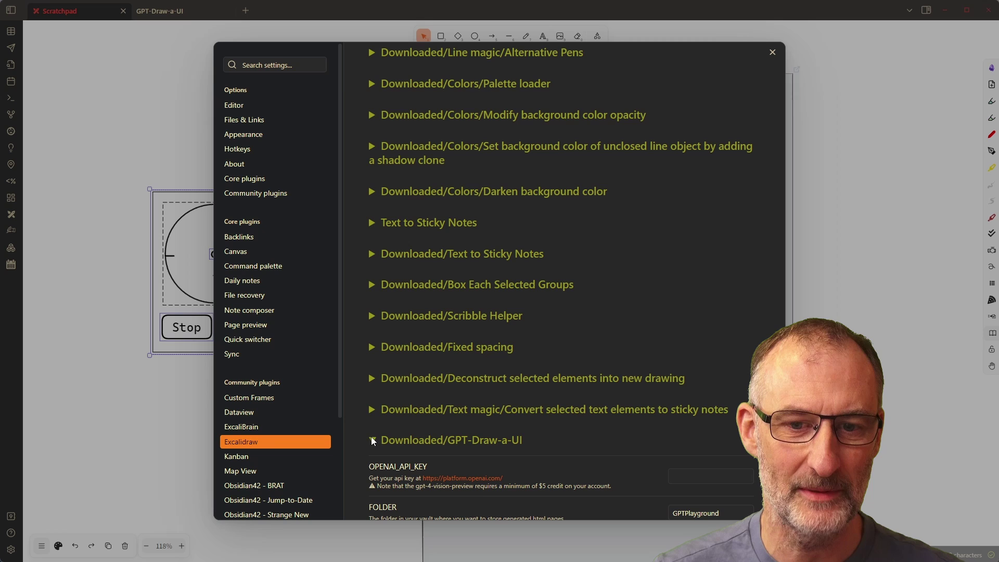
{"action": "scroll", "coordinate": [477, 281], "scroll_direction": "down", "scroll_amount": 2}
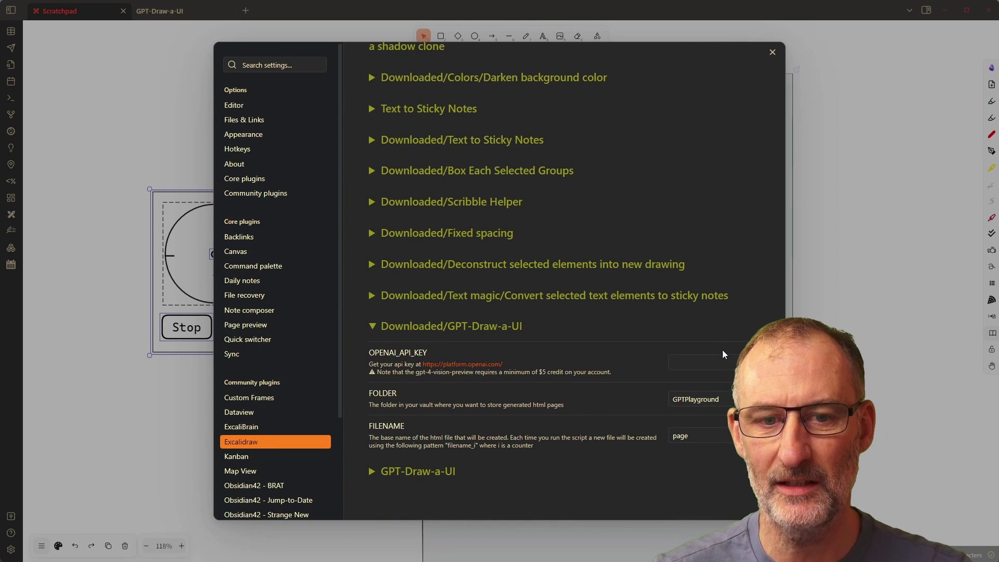
{"action": "left_click", "coordinate": [703, 363]}
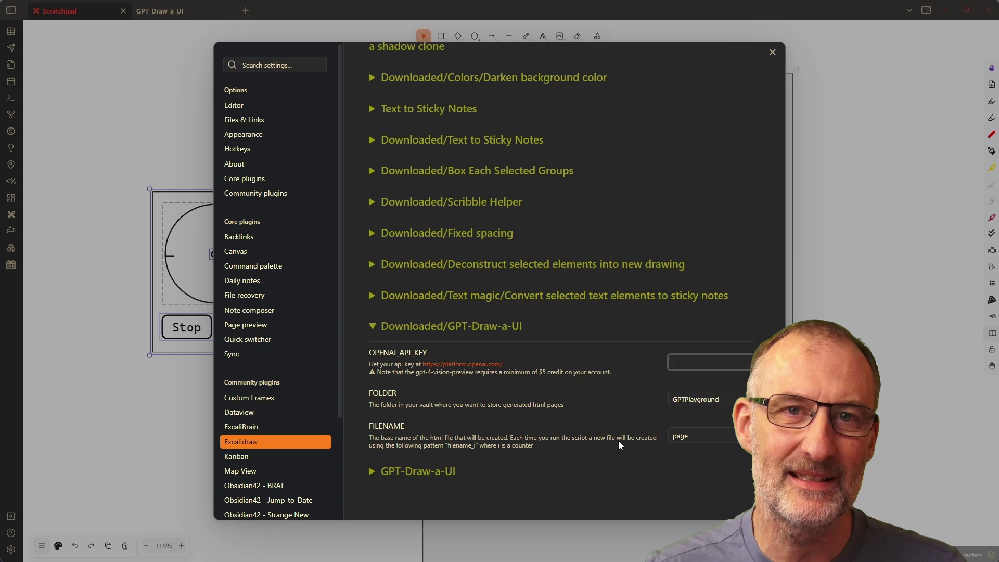
{"action": "key", "text": "alt+Tab"}
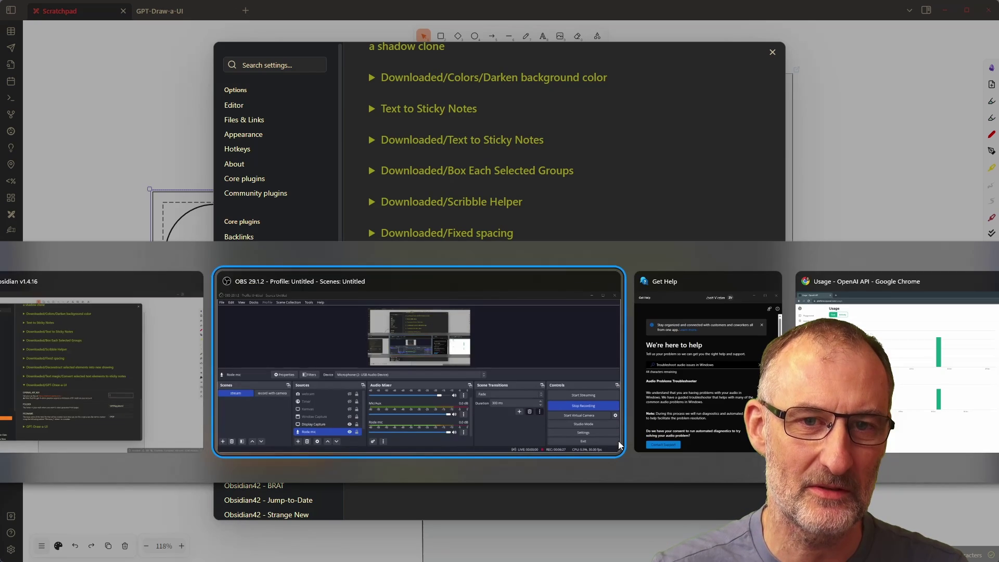
{"action": "key", "text": "Tab"}
{"action": "key", "text": "Tab"}
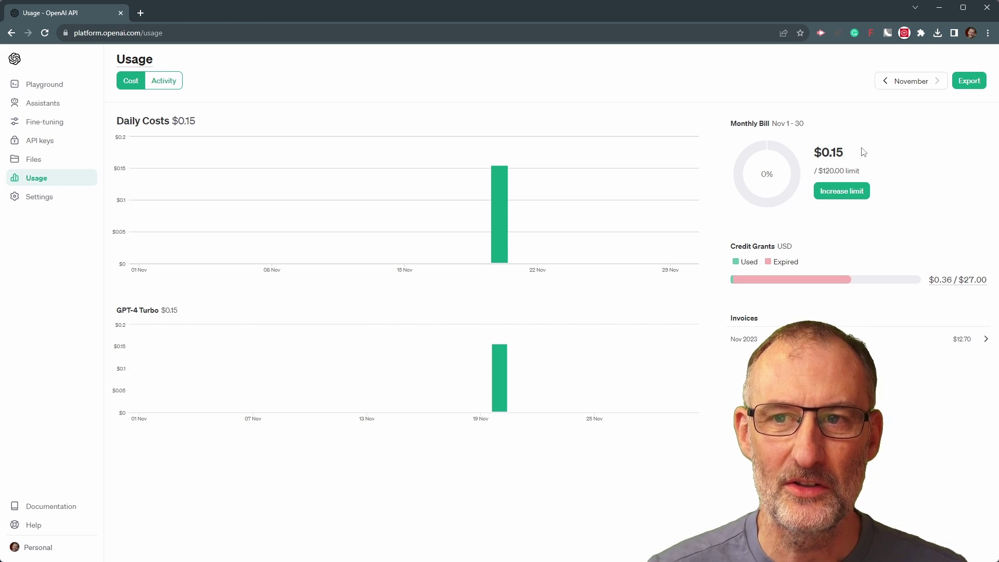
Step: Close settings and expand GPTPlayground in the file explorer to list page and page_0–page_8
{"action": "left_click", "coordinate": [939, 8]}
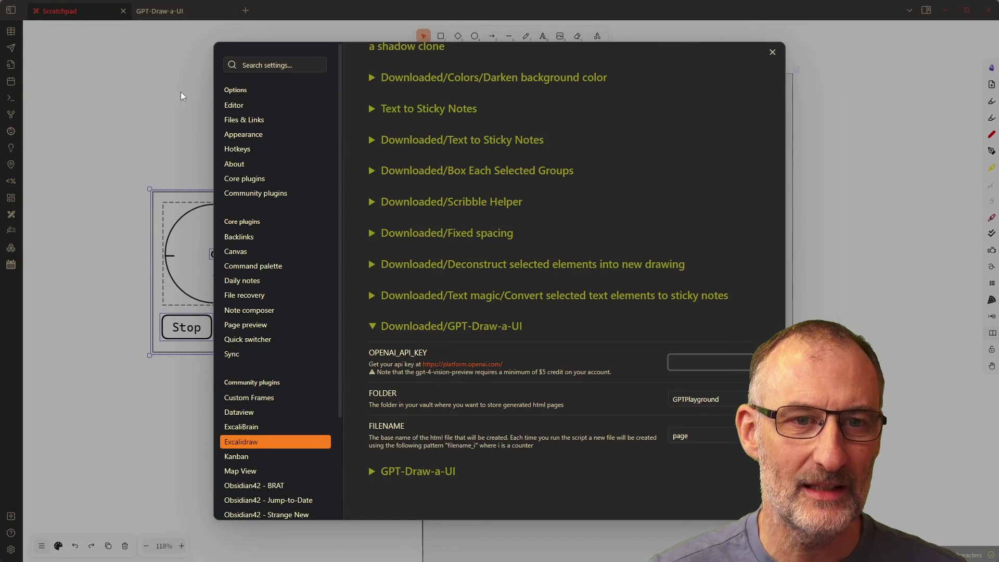
{"action": "left_click", "coordinate": [151, 92]}
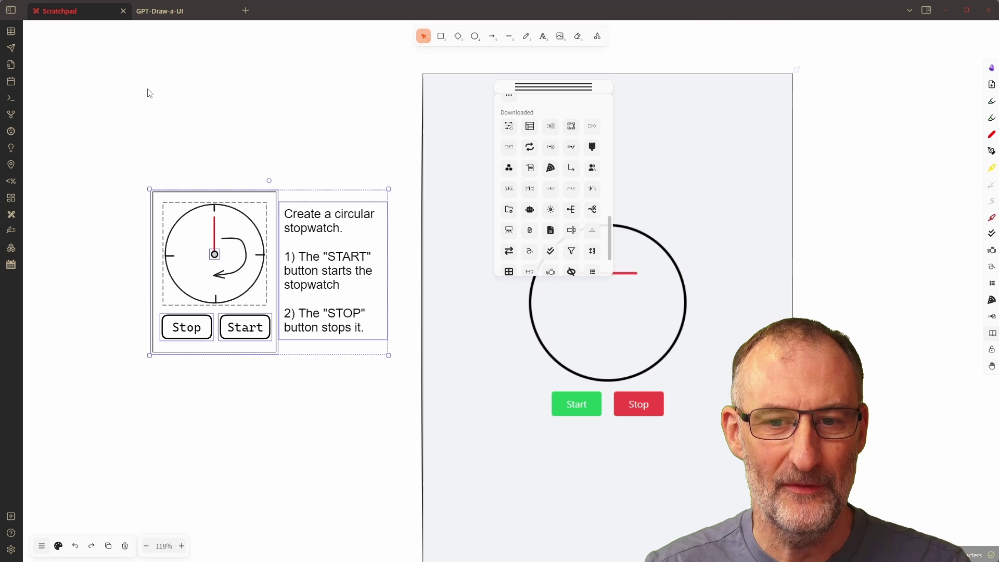
{"action": "left_click", "coordinate": [11, 15]}
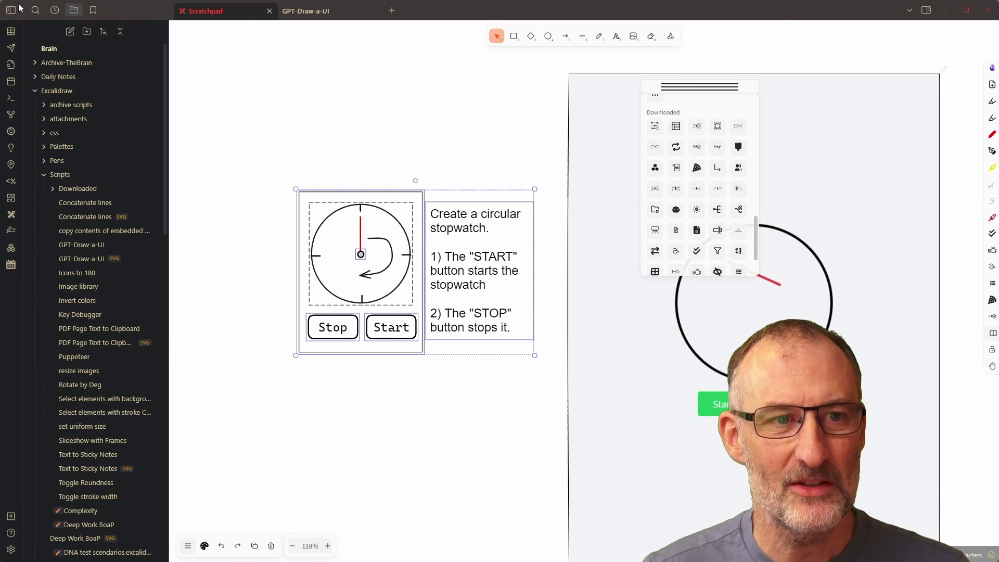
{"action": "left_click", "coordinate": [36, 93]}
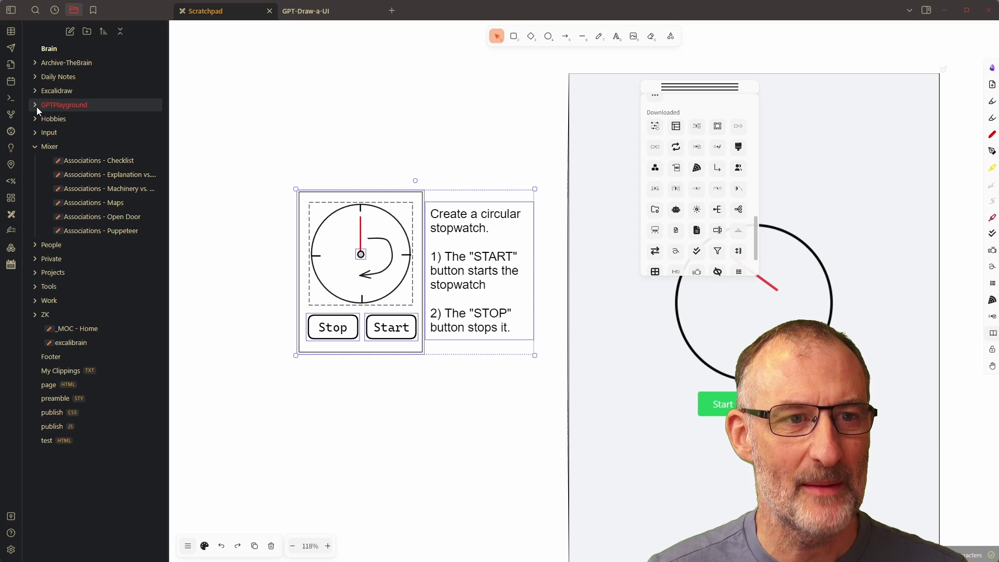
{"action": "left_click", "coordinate": [38, 107]}
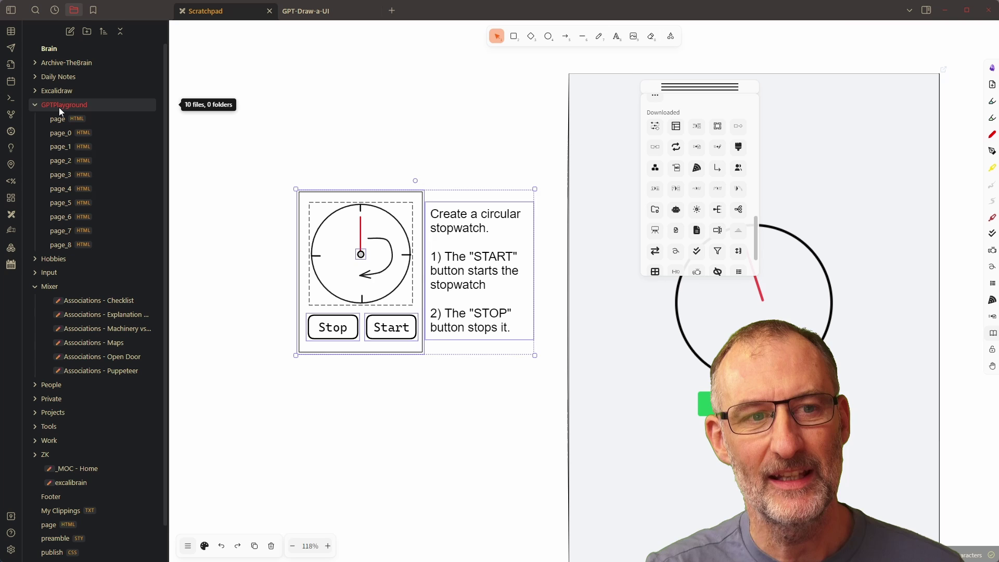
Step: Move the script palette off the stopwatch and select the embedded web page
{"action": "left_click", "coordinate": [460, 130]}
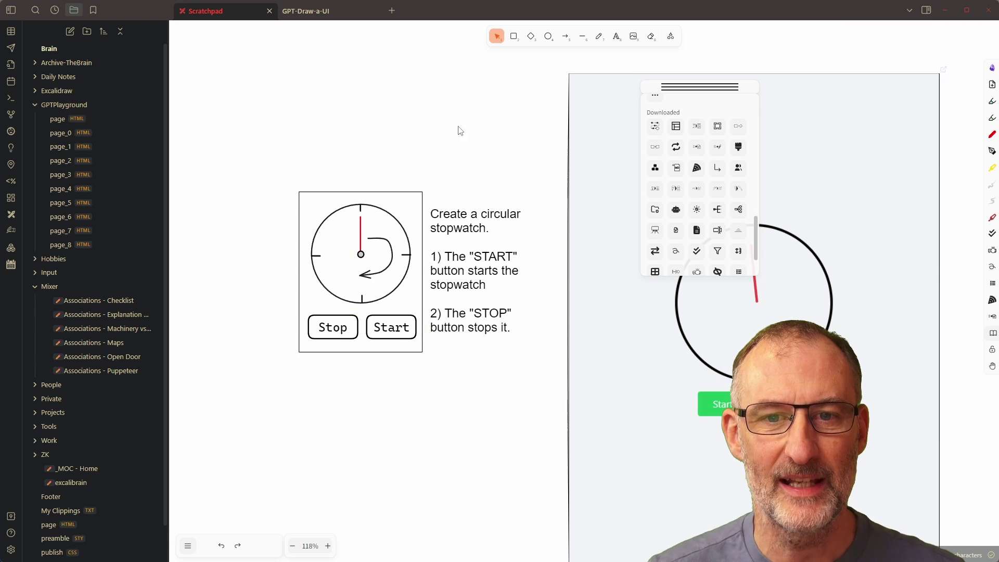
{"action": "left_click_drag", "start_coordinate": [729, 86], "coordinate": [442, 73]}
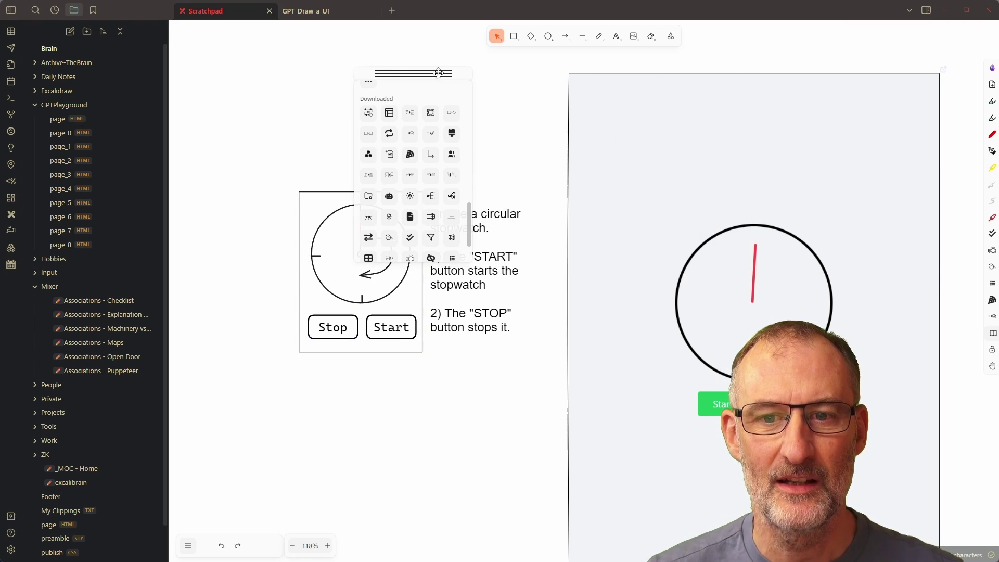
{"action": "left_click", "coordinate": [652, 290]}
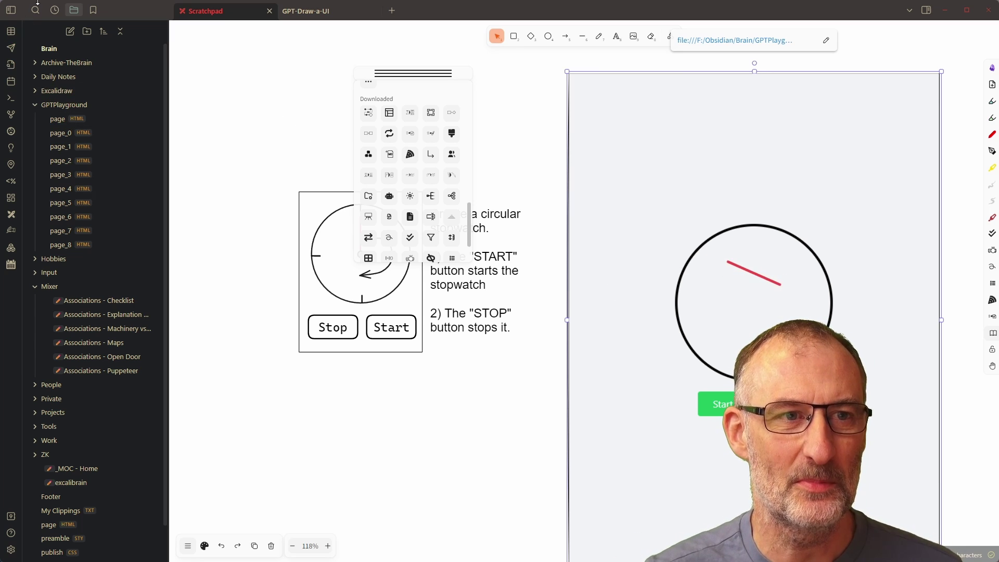
Step: Collapse the file explorer sidebar so the sketch and running stopwatch fill the window
{"action": "left_click", "coordinate": [13, 11]}
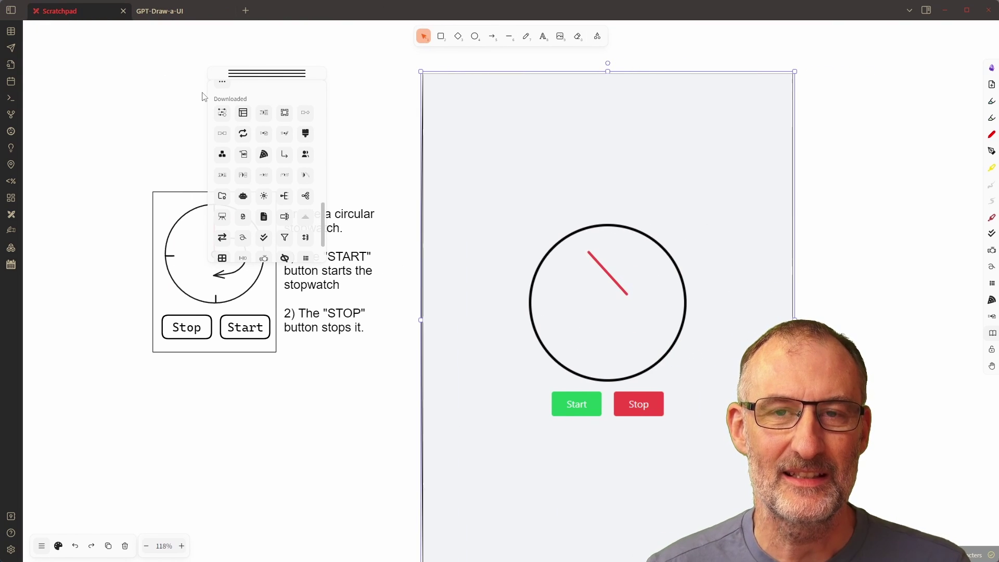